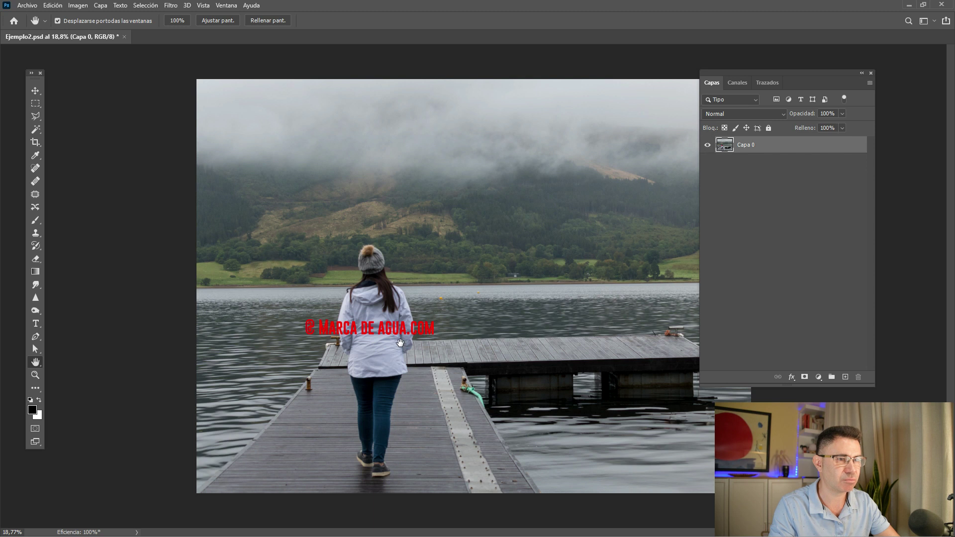
# Move the Capas panel aside, zoom to about 78% on the watermark, and pick the Magic Wand
pyautogui.moveTo(825, 75); pyautogui.dragTo(864, 71)
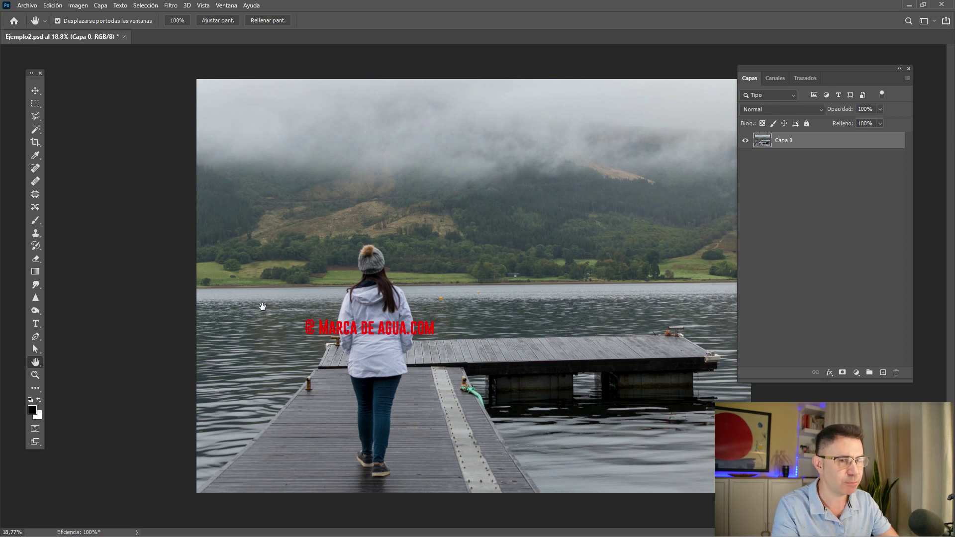
pyautogui.scroll(3, 361, 328)
pyautogui.scroll(3, 361, 329)
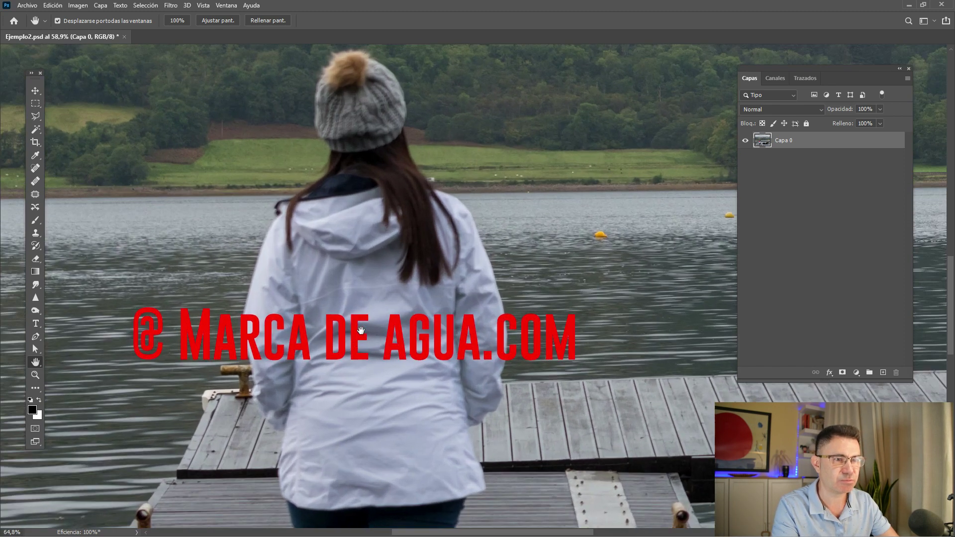
pyautogui.moveTo(225, 340); pyautogui.dragTo(250, 303)
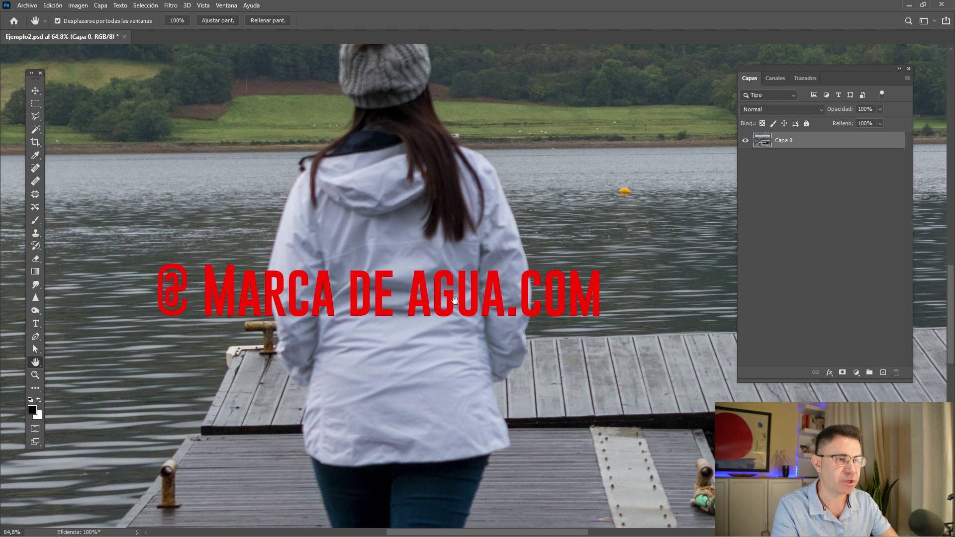
pyautogui.scroll(1, 325, 269)
pyautogui.scroll(1, 299, 270)
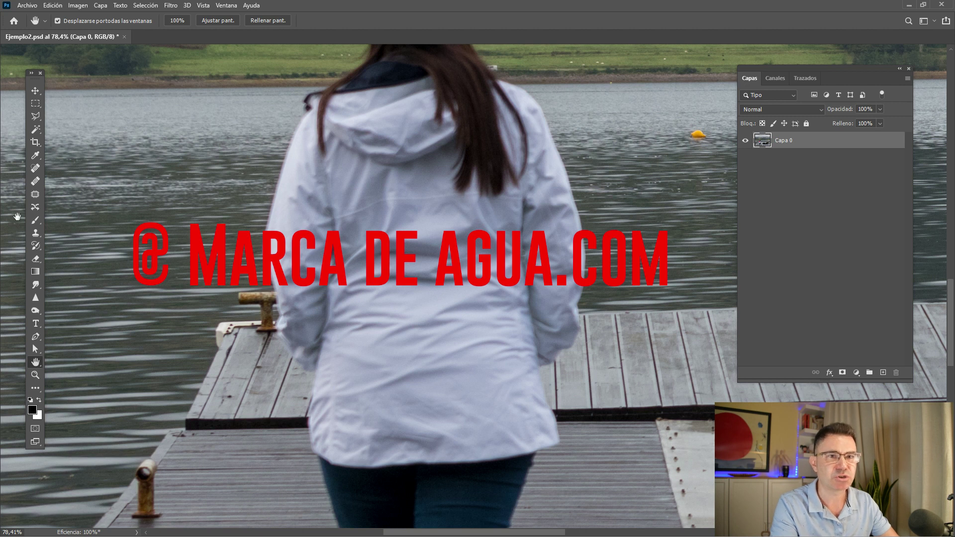
pyautogui.click(35, 133)
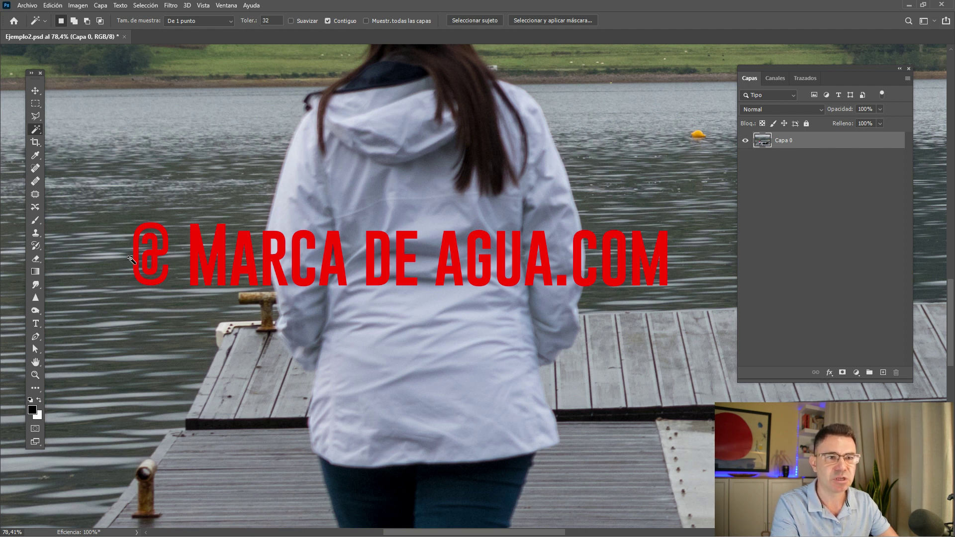
# Select the watermark's @ symbol with the Magic Wand and extend it to all similar red text
pyautogui.scroll(3, 132, 259)
pyautogui.scroll(1, 132, 259)
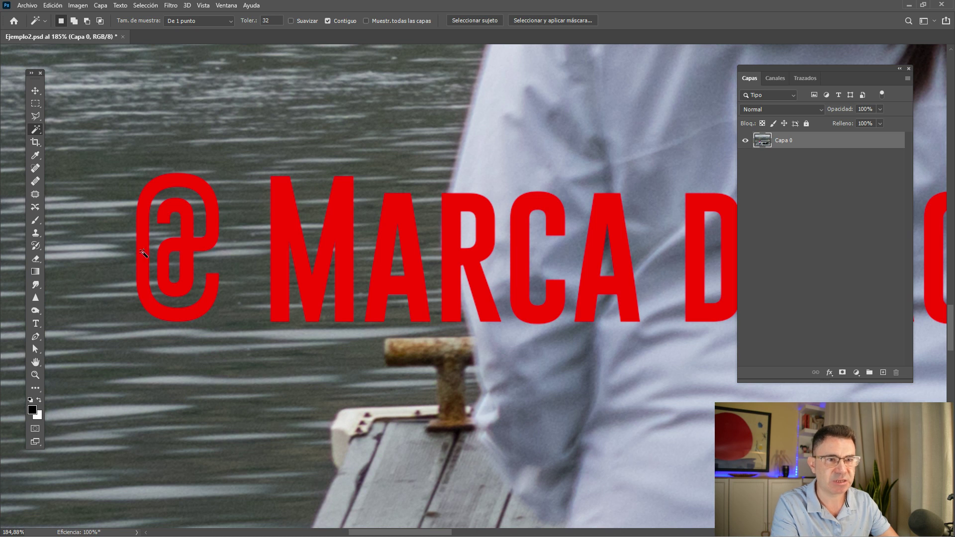
pyautogui.click(142, 252)
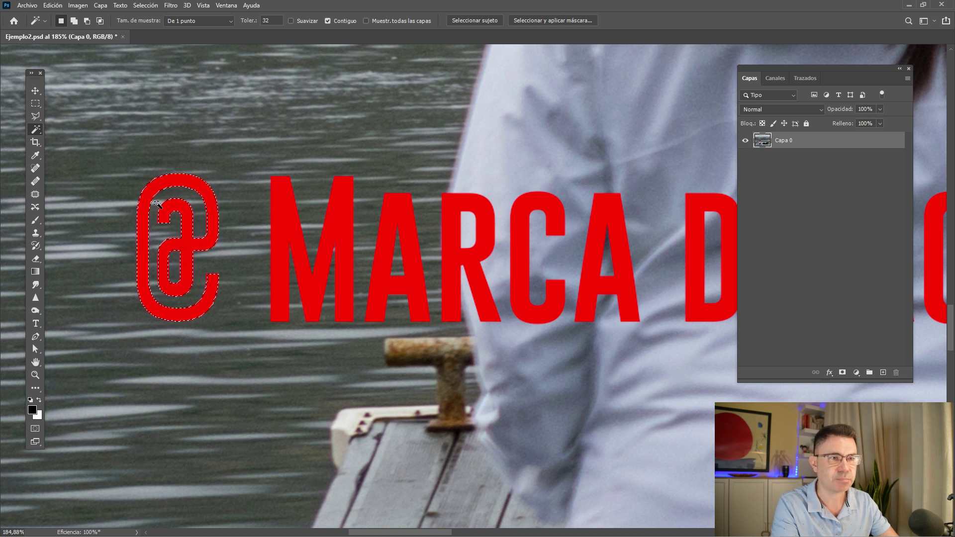
pyautogui.scroll(-1, 149, 228)
pyautogui.scroll(-2, 149, 228)
pyautogui.scroll(-1, 172, 142)
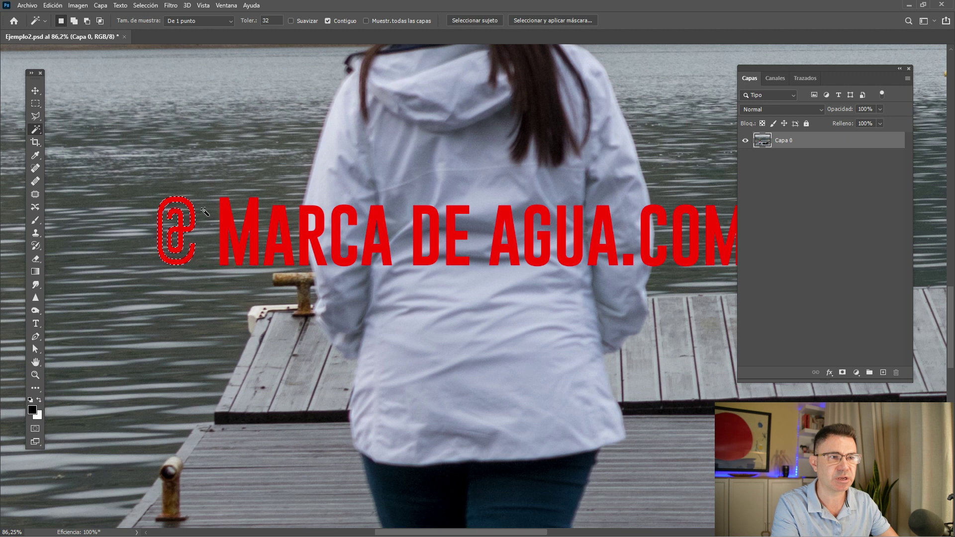
pyautogui.click(120, 5)
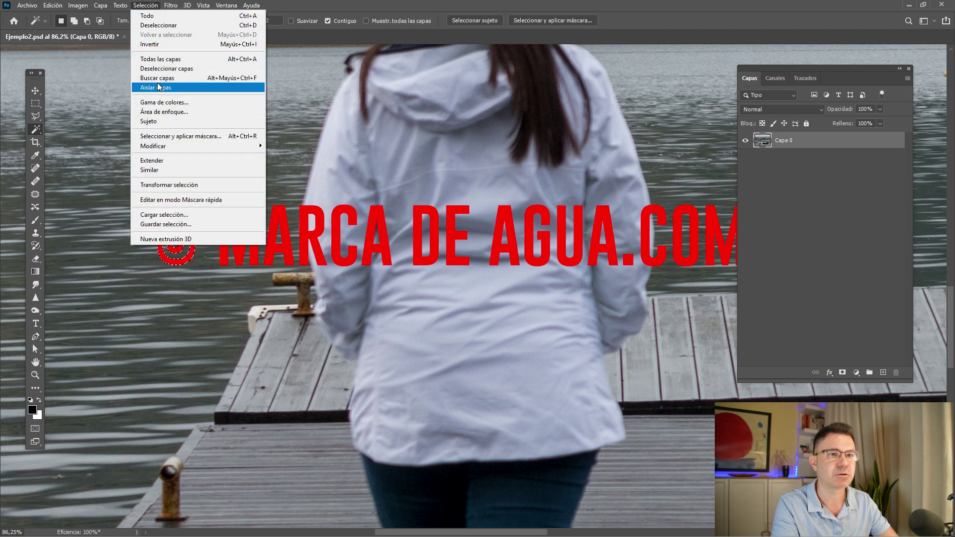
pyautogui.click(159, 170)
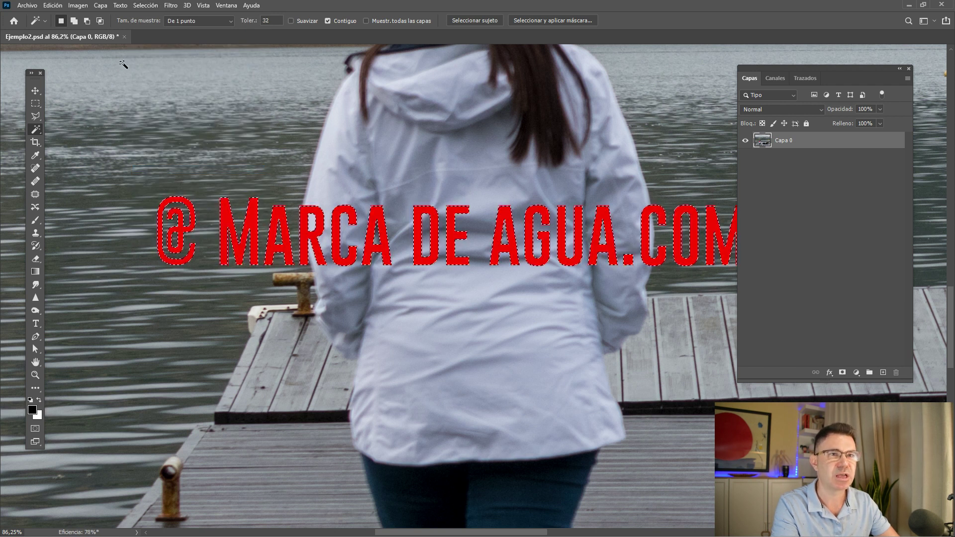
# Expand the watermark selection by 2 pixels
pyautogui.click(143, 5)
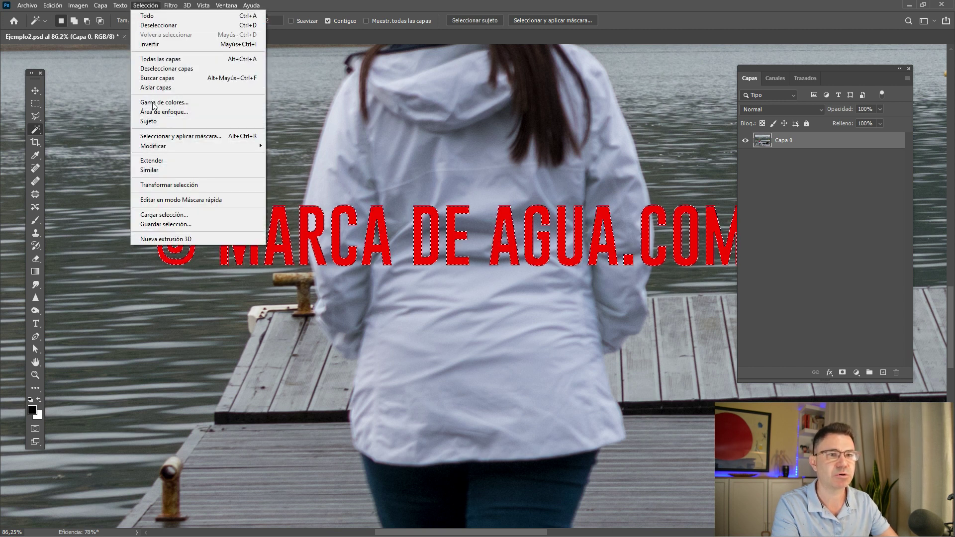
pyautogui.moveTo(154, 146)
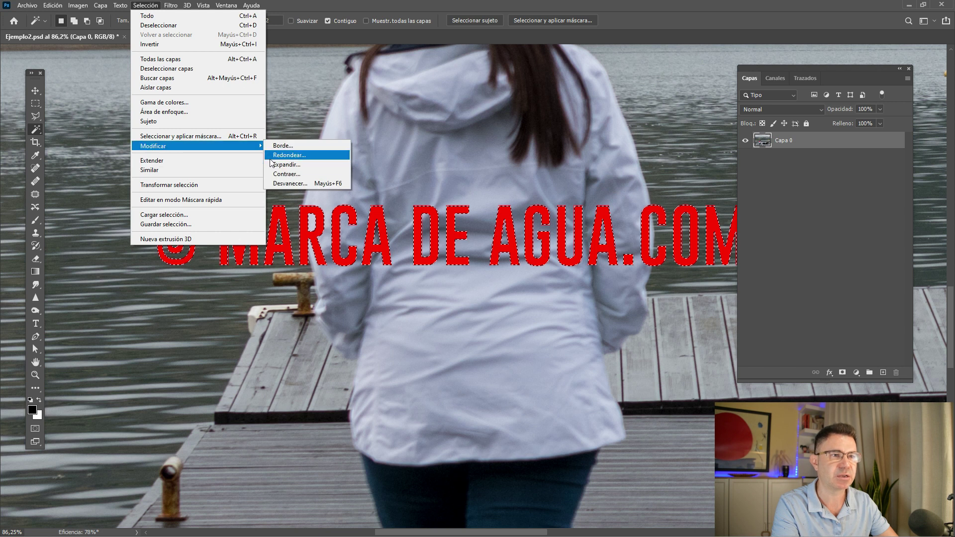
pyautogui.click(293, 164)
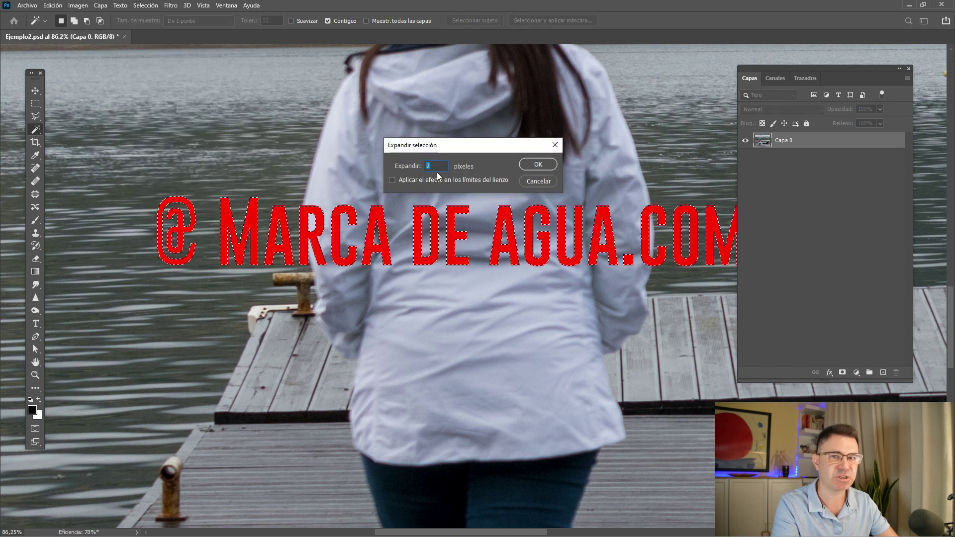
pyautogui.click(531, 169)
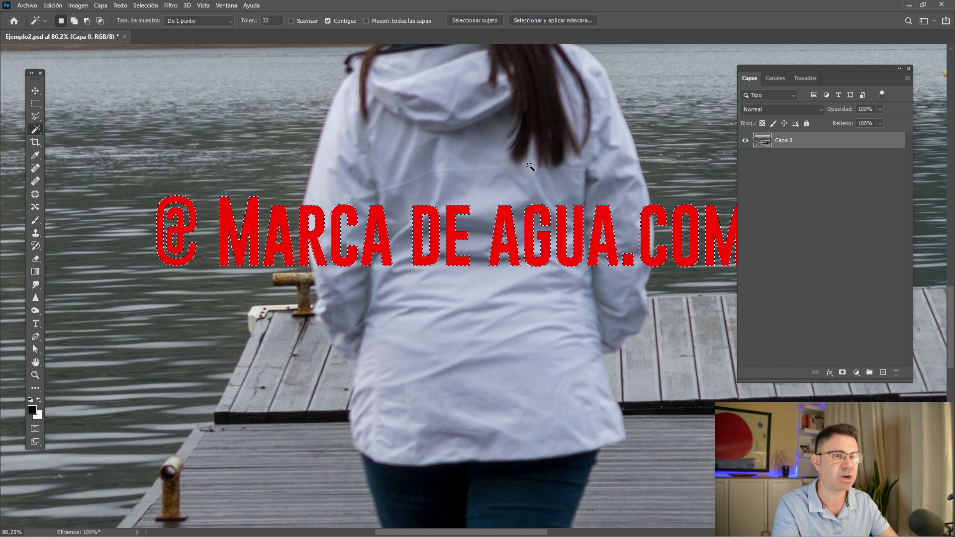
pyautogui.click(51, 5)
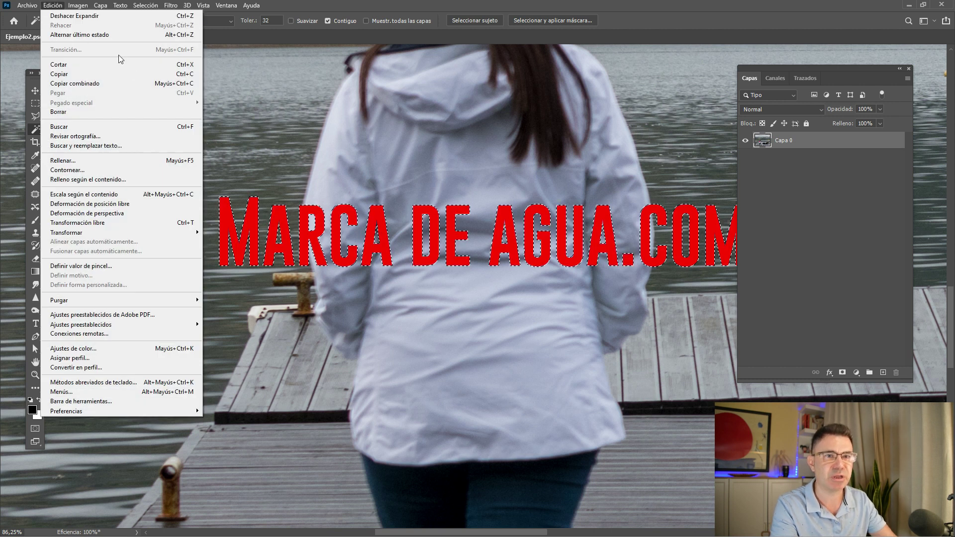
# Content-aware fill the selection, sending the result to a new layer, Capa 0 copia
pyautogui.click(92, 180)
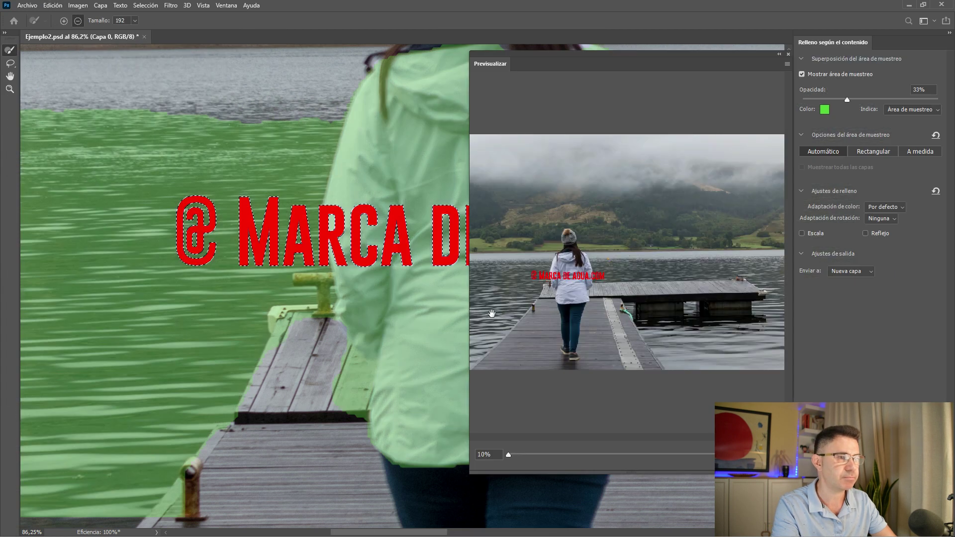
pyautogui.scroll(3, 559, 298)
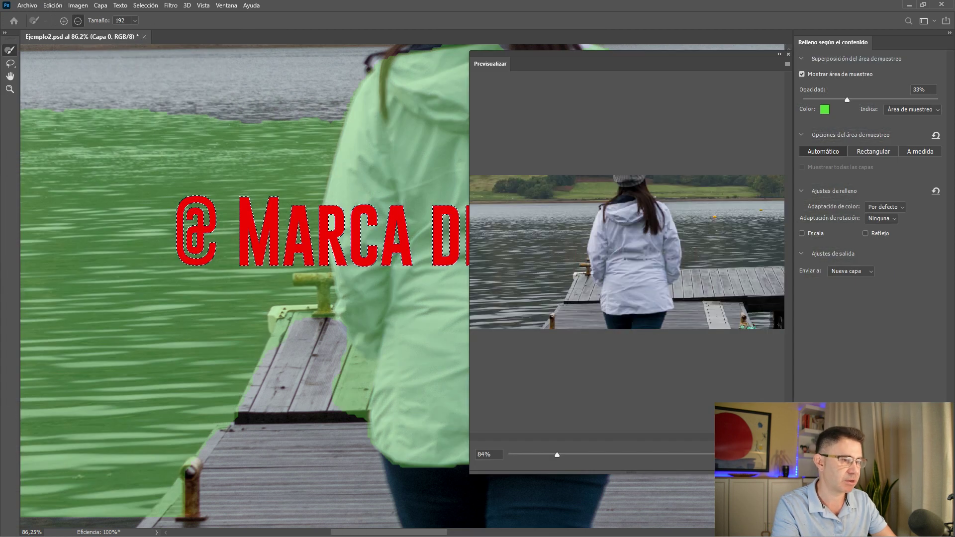
pyautogui.scroll(-3, 637, 270)
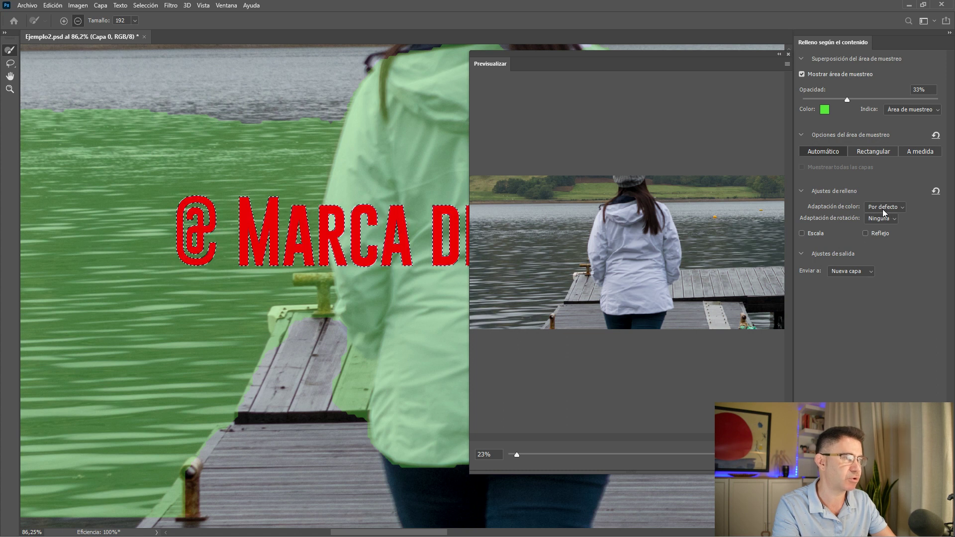
pyautogui.click(838, 272)
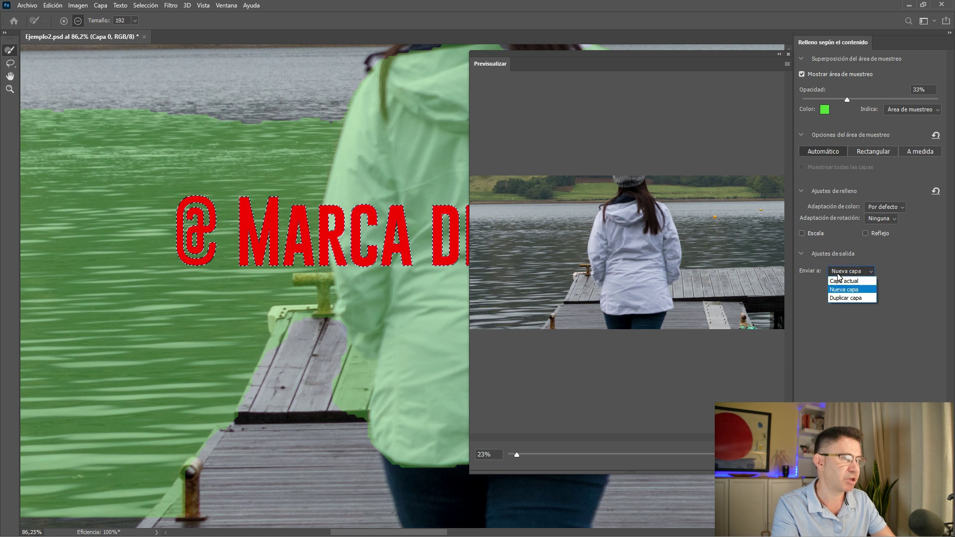
pyautogui.click(842, 292)
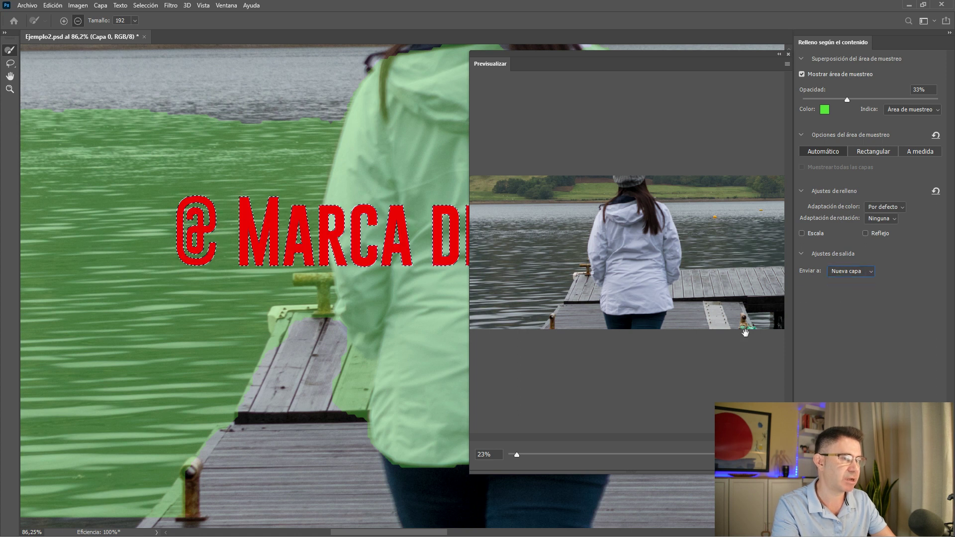
pyautogui.click(929, 521)
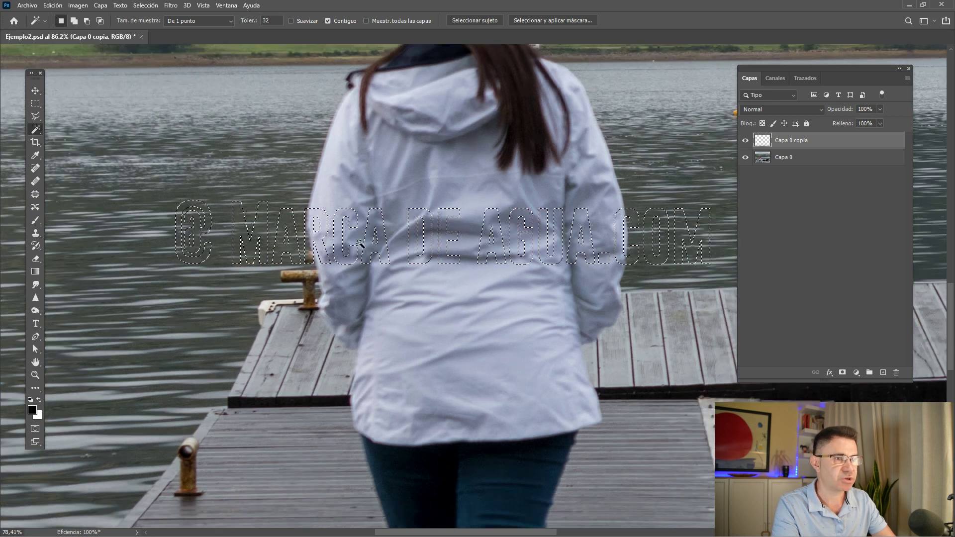
# Zoom out to see the whole photo and clear the selection
pyautogui.hotkey('ctrl', '-')
pyautogui.hotkey('ctrl', '-')
pyautogui.scroll(3, 279, 246)
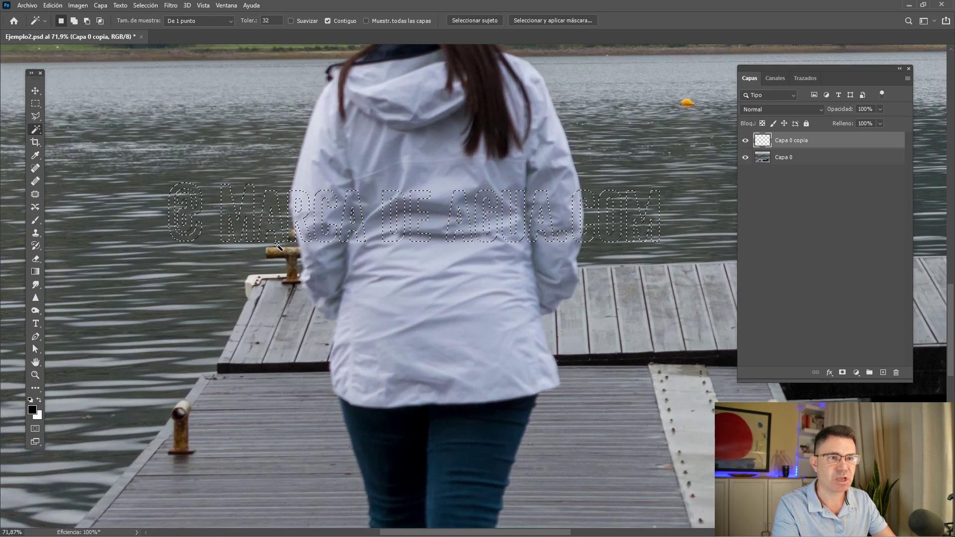
pyautogui.scroll(-1, 278, 246)
pyautogui.hotkey('ctrl', 'd')
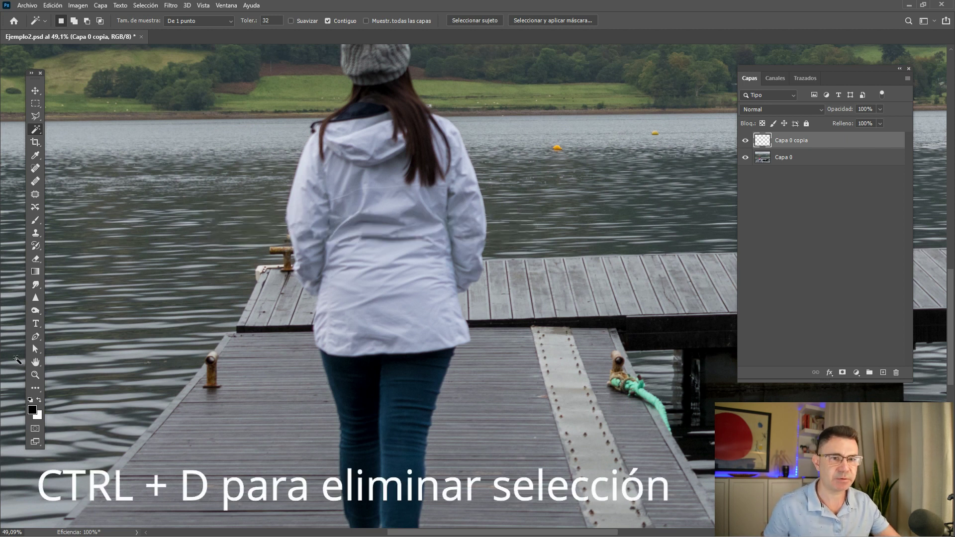
# Centre the photo with the Hand tool and toggle Capa 0 copia off and back on to compare
pyautogui.click(35, 362)
pyautogui.scroll(-1, 468, 261)
pyautogui.scroll(-1, 468, 261)
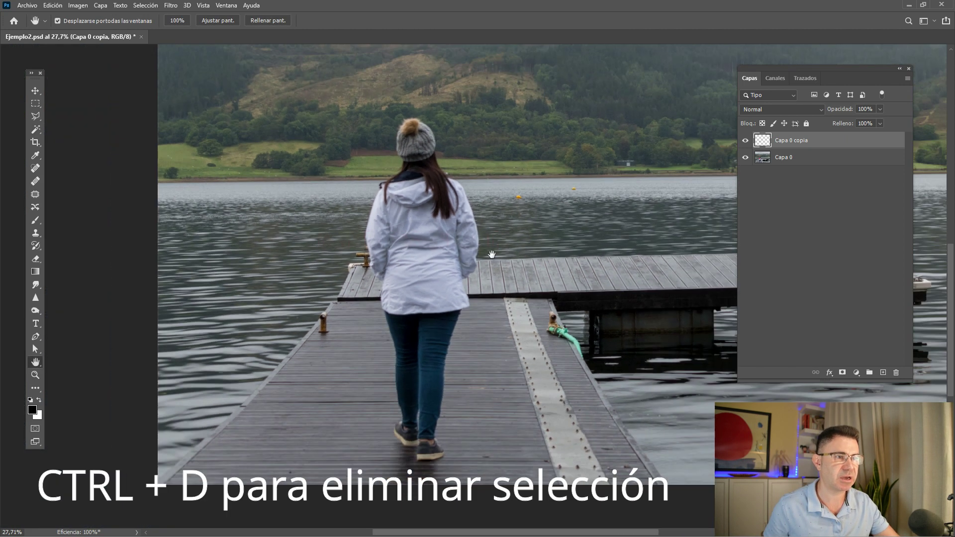
pyautogui.scroll(-1, 490, 253)
pyautogui.moveTo(437, 274); pyautogui.dragTo(420, 288)
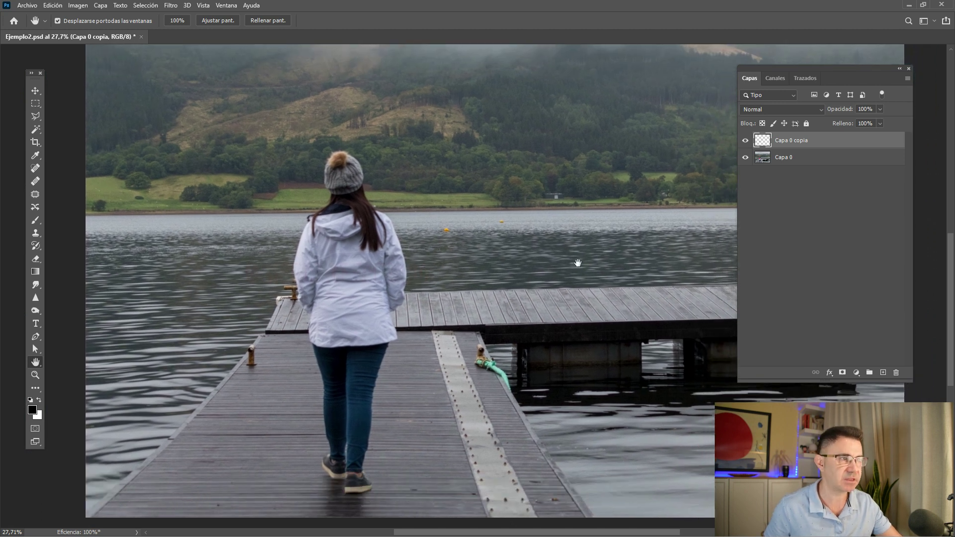
pyautogui.click(746, 142)
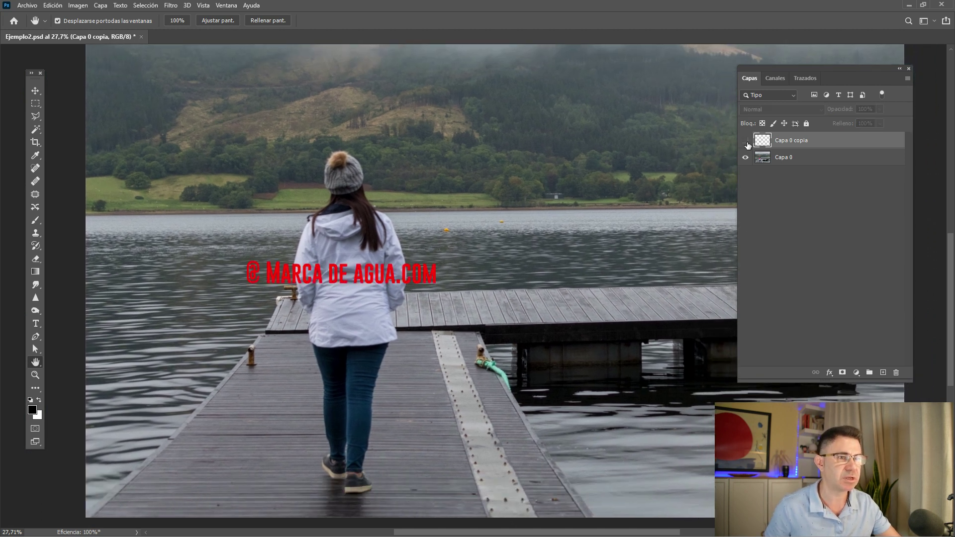
pyautogui.click(746, 142)
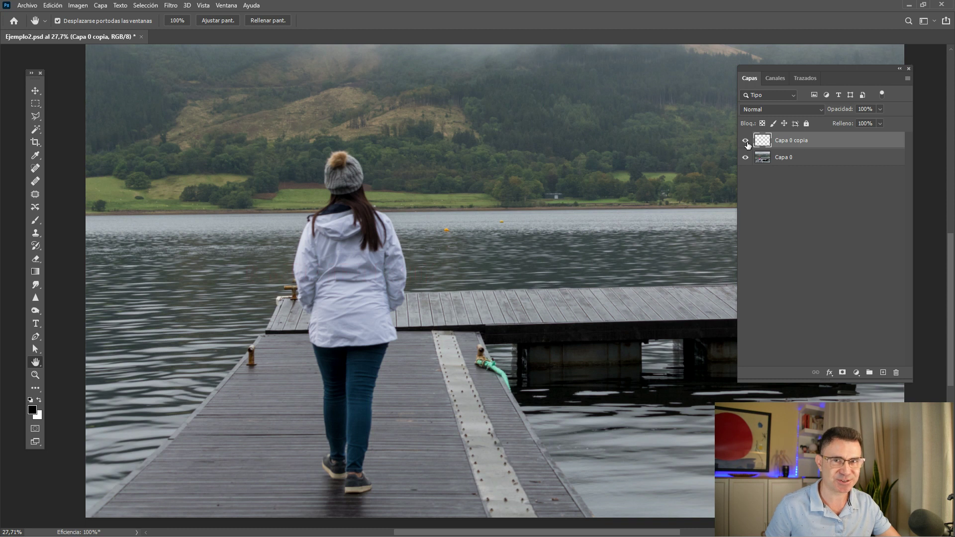